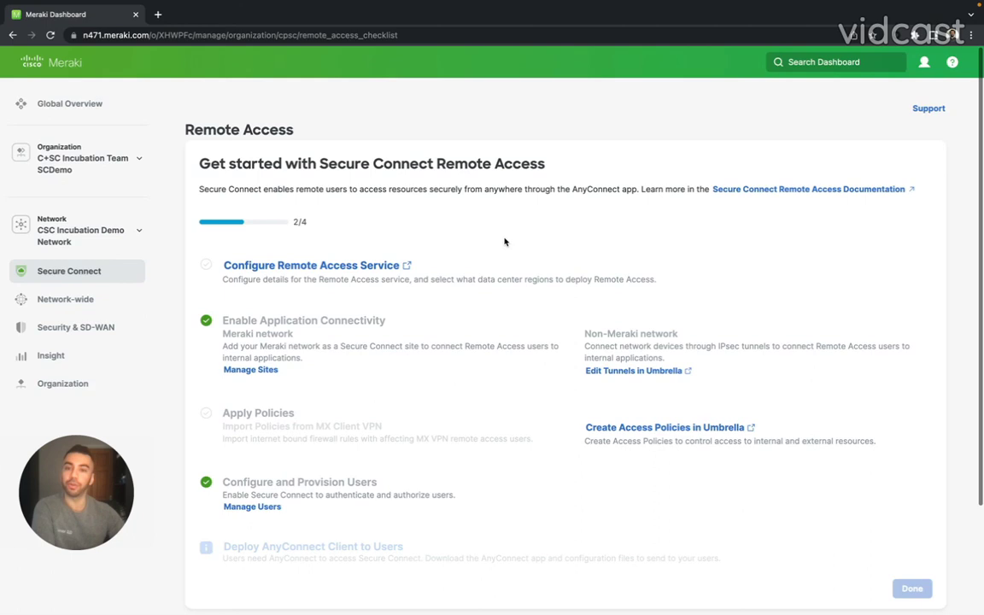
Step: Launch the Remote Access Service page, which shows remote access is not configured yet
{"action": "mouse_move", "coordinate": [99, 275]}
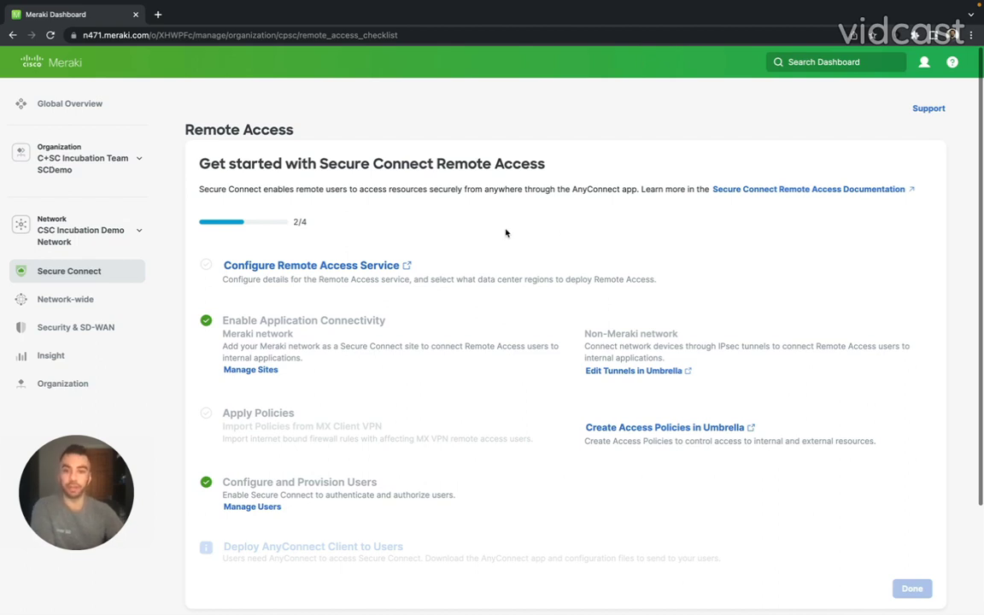
{"action": "left_click", "coordinate": [334, 267]}
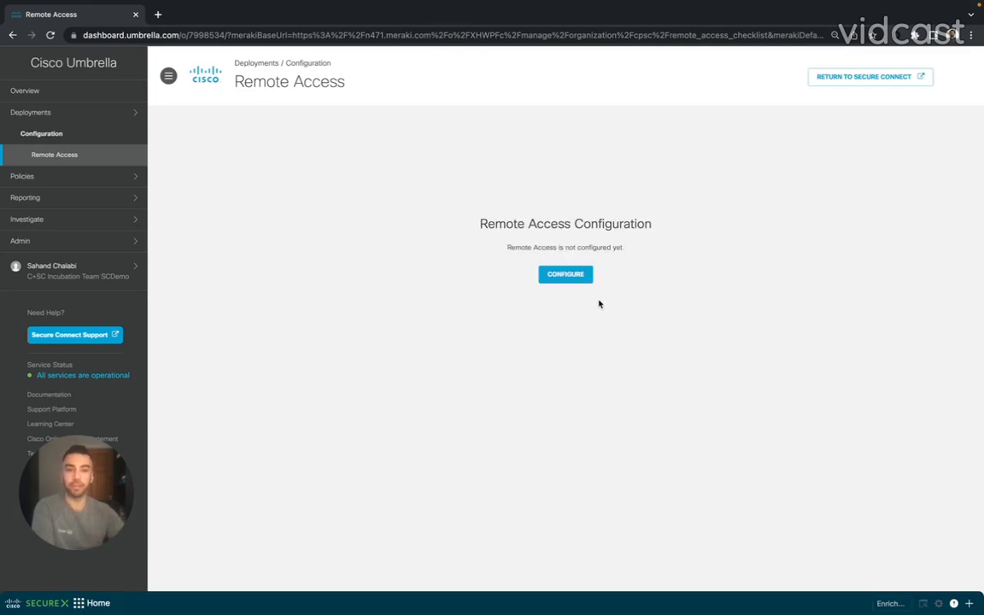
Step: Begin configuration with DNS servers 10.0.0.1 and 10.0.0.2 and default domain ciscoplussecureconnectdemo.com
{"action": "left_click", "coordinate": [586, 278]}
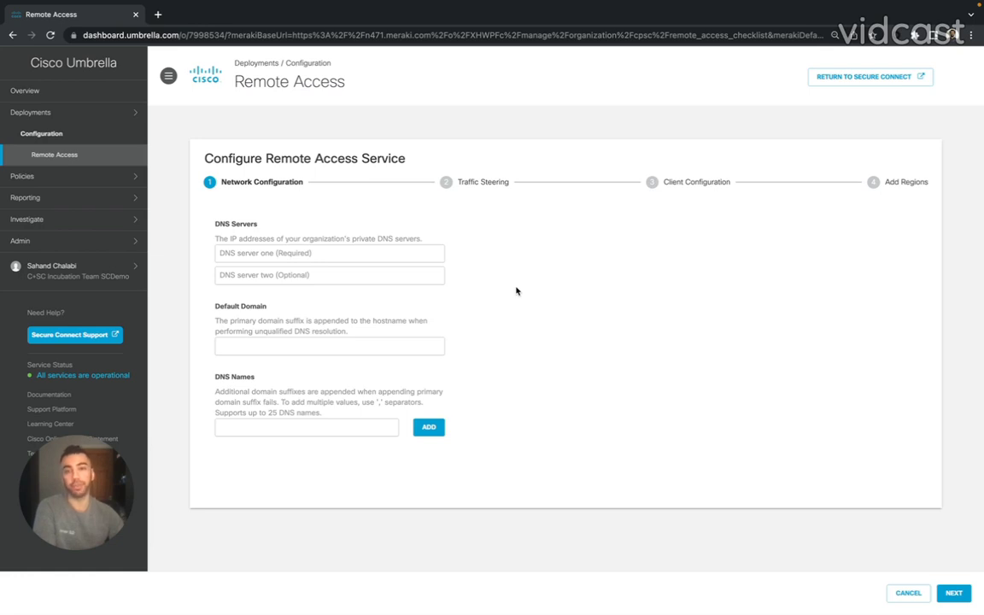
{"action": "left_click", "coordinate": [432, 258]}
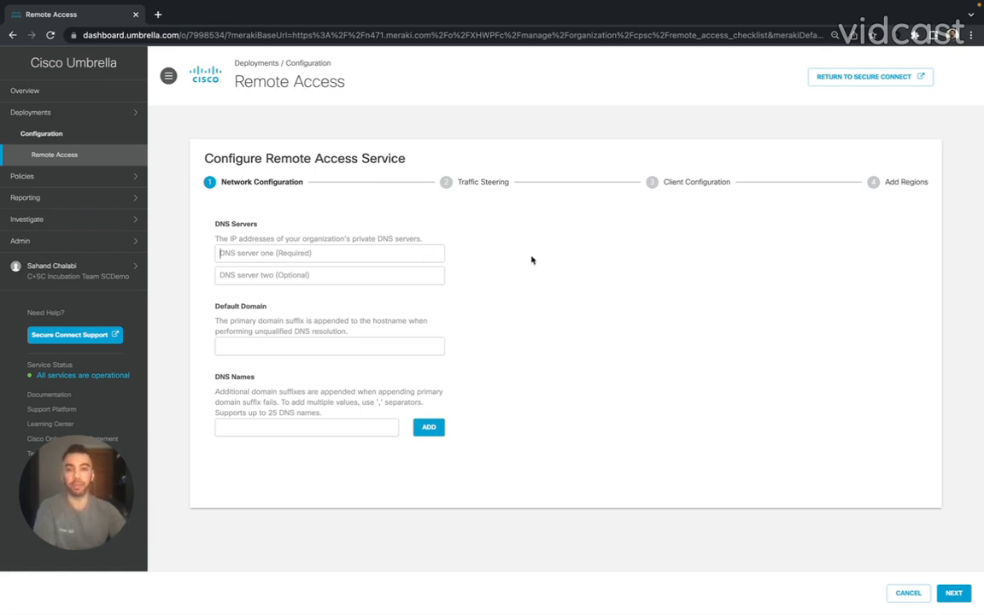
{"action": "type", "text": "10.0.0.1"}
{"action": "key", "text": "Tab"}
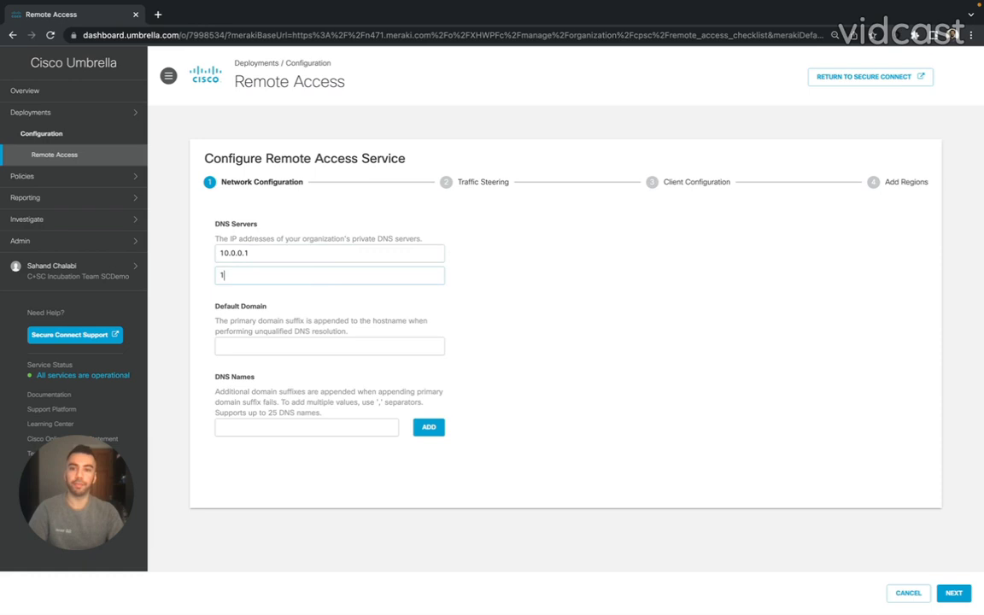
{"action": "type", "text": "10.0.0.2"}
{"action": "key", "text": "Tab"}
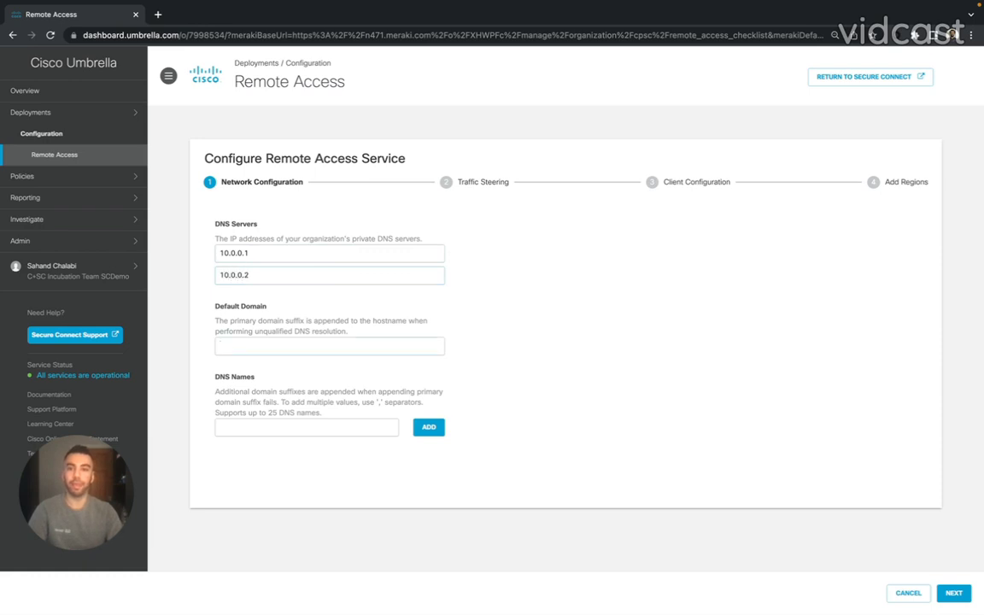
{"action": "type", "text": "cisco"}
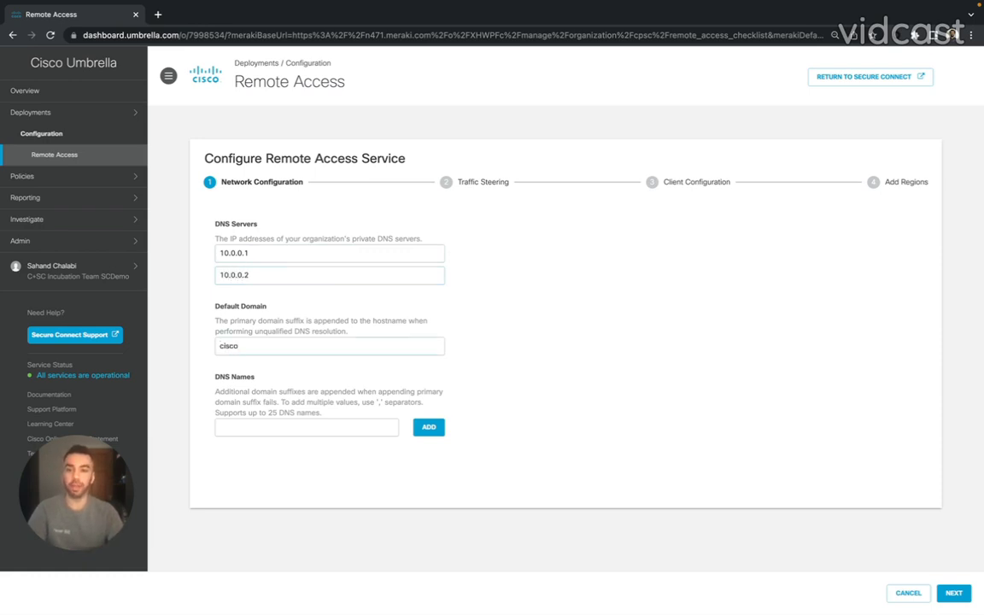
{"action": "type", "text": "plussecurec"}
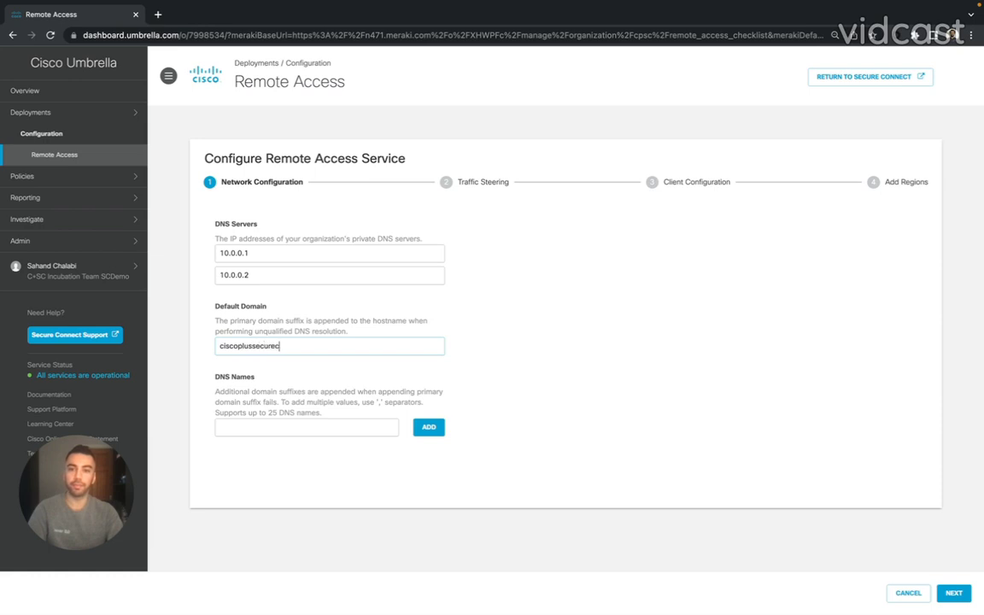
{"action": "type", "text": "onnectdemo.com"}
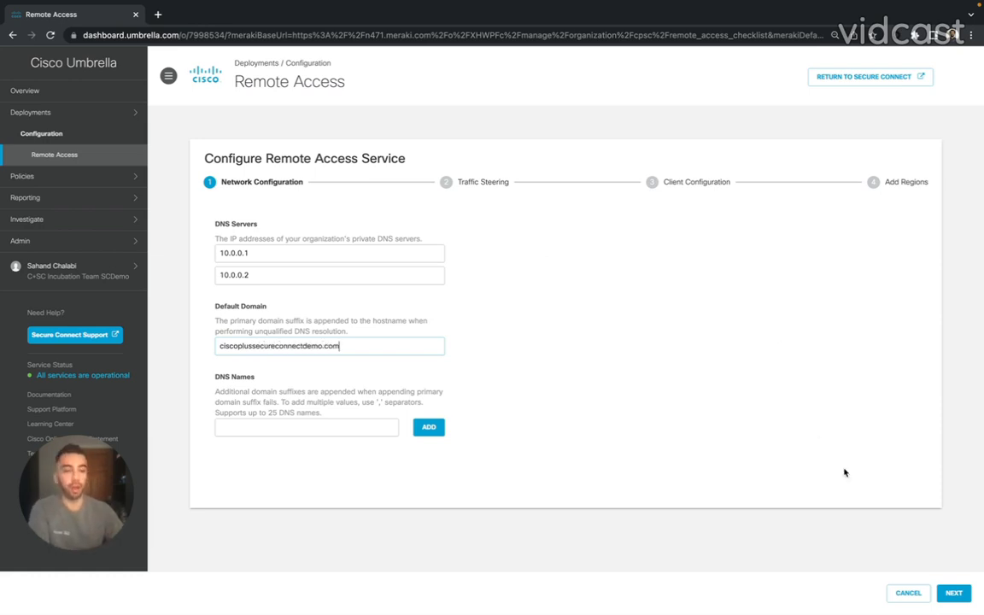
Step: Enable split tunneling with tunnel mode Steer Traffic Outside the Secure Tunnel
{"action": "left_click", "coordinate": [953, 592]}
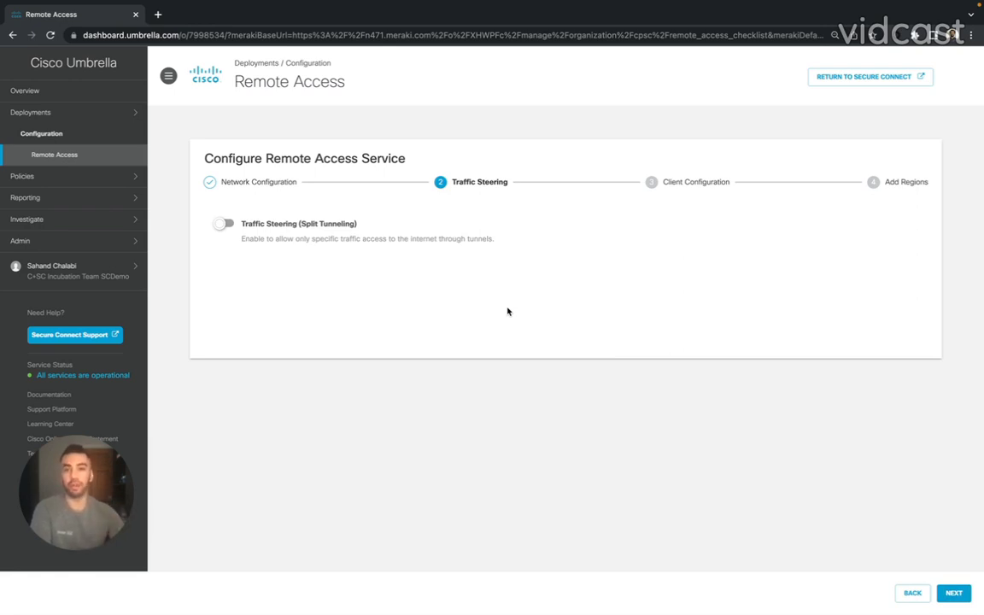
{"action": "left_click", "coordinate": [224, 224]}
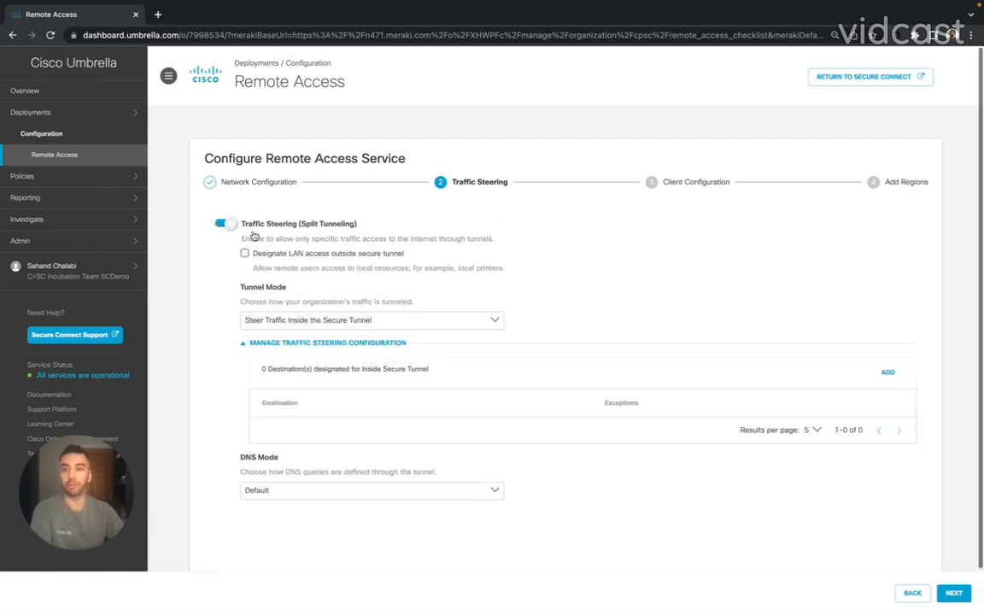
{"action": "left_click", "coordinate": [407, 319]}
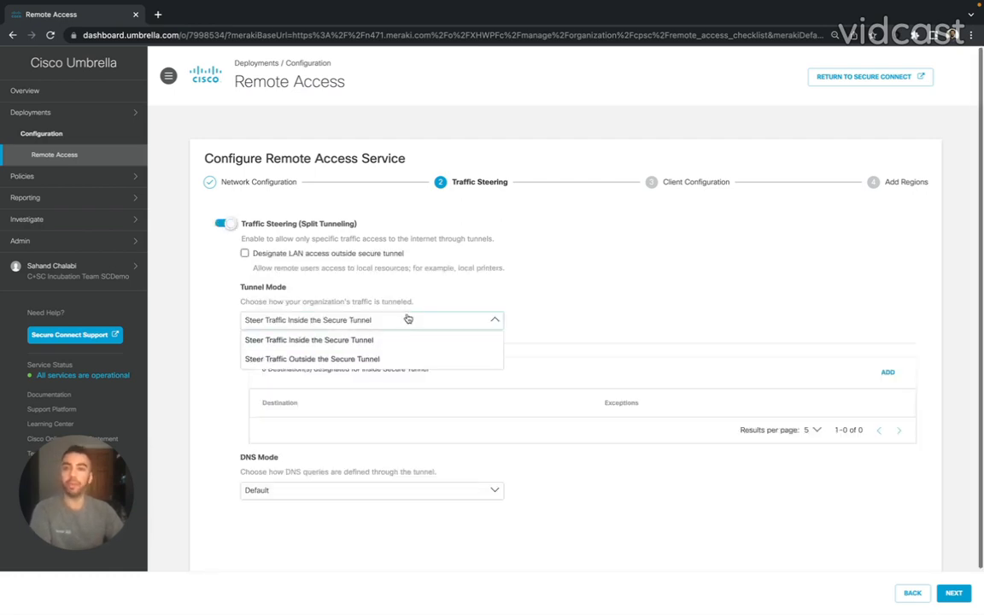
{"action": "left_click", "coordinate": [373, 360]}
Step: Add webex.com as a steered destination and leave DNS Mode at Default
{"action": "left_click", "coordinate": [887, 373]}
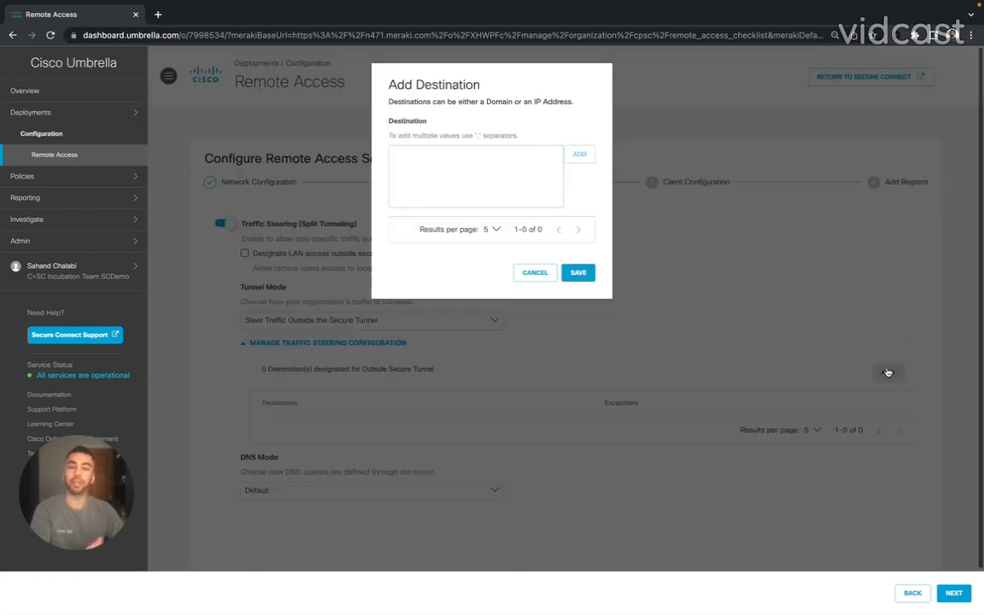
{"action": "left_click", "coordinate": [459, 180]}
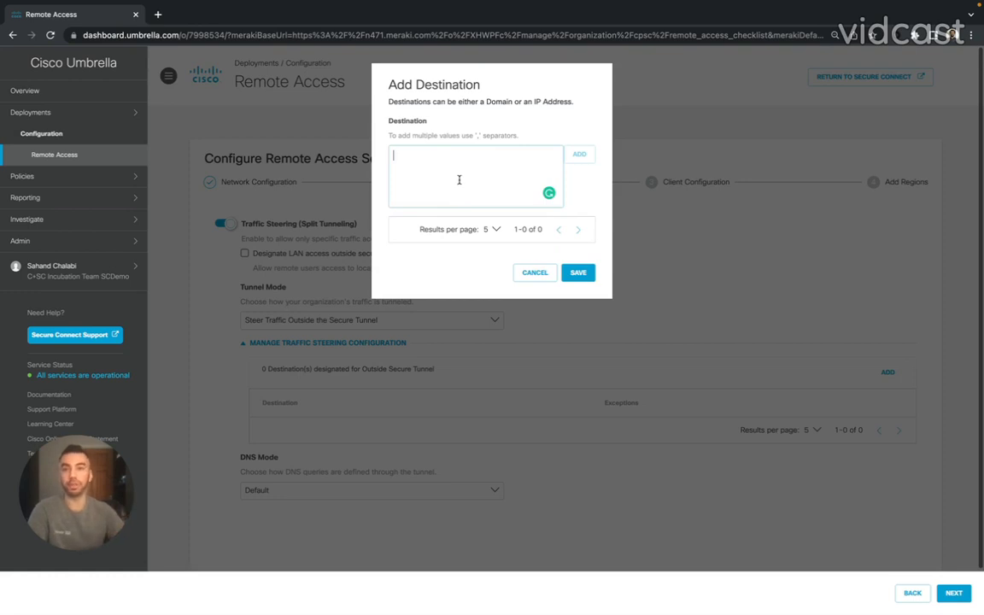
{"action": "type", "text": "webex.com"}
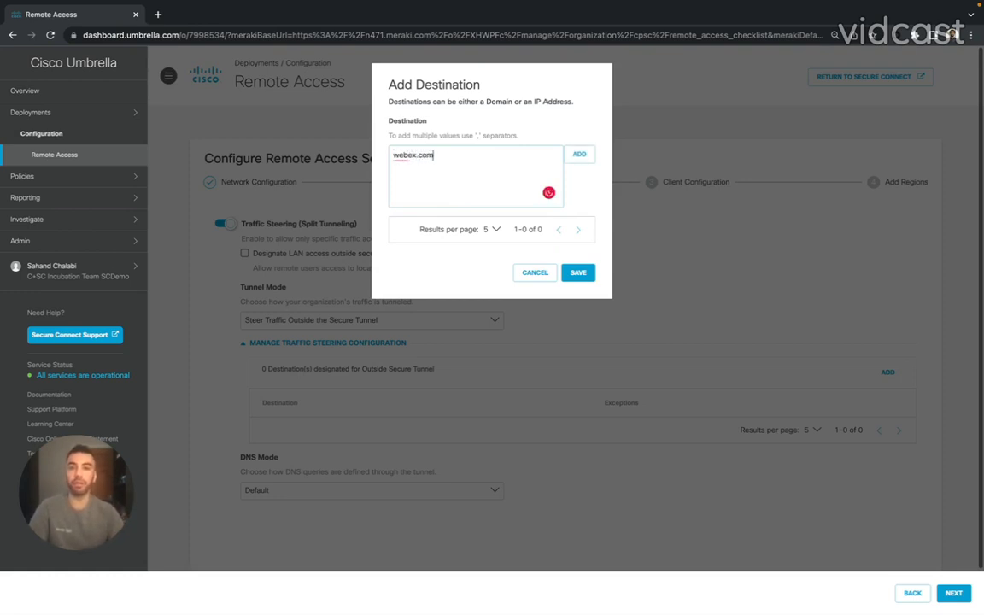
{"action": "left_click", "coordinate": [579, 153]}
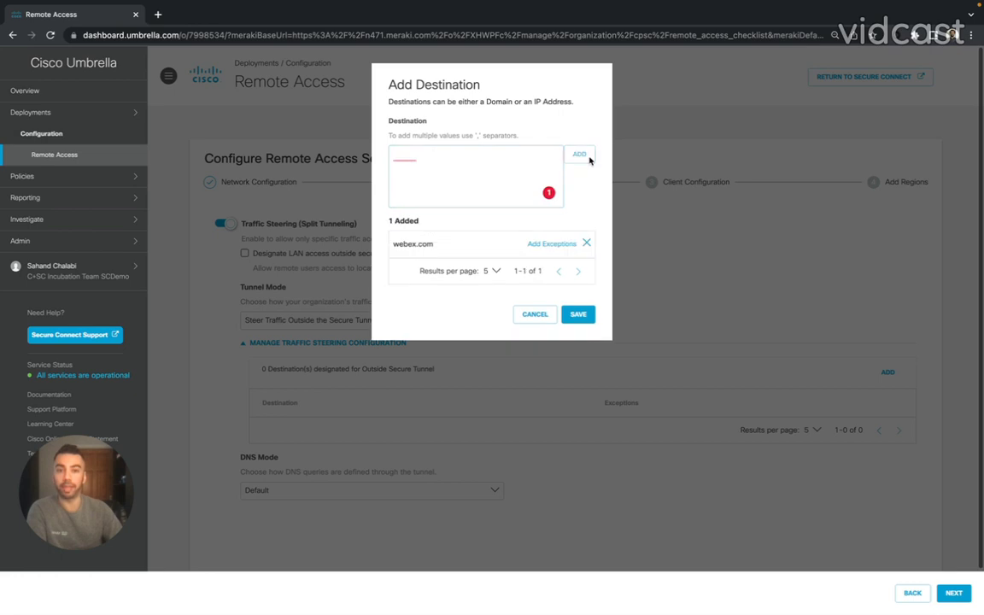
{"action": "left_click", "coordinate": [578, 314]}
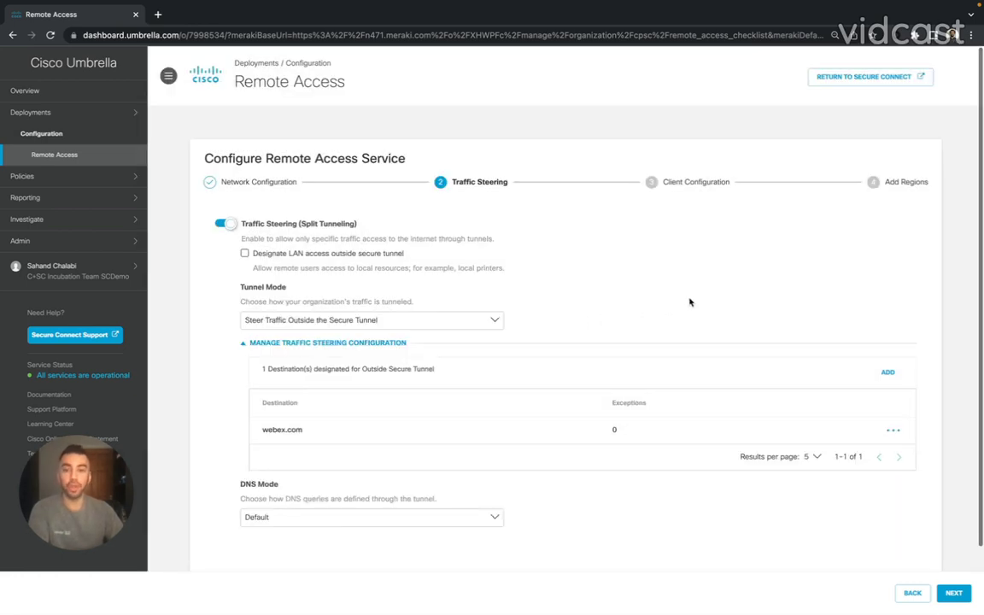
{"action": "left_click", "coordinate": [388, 518]}
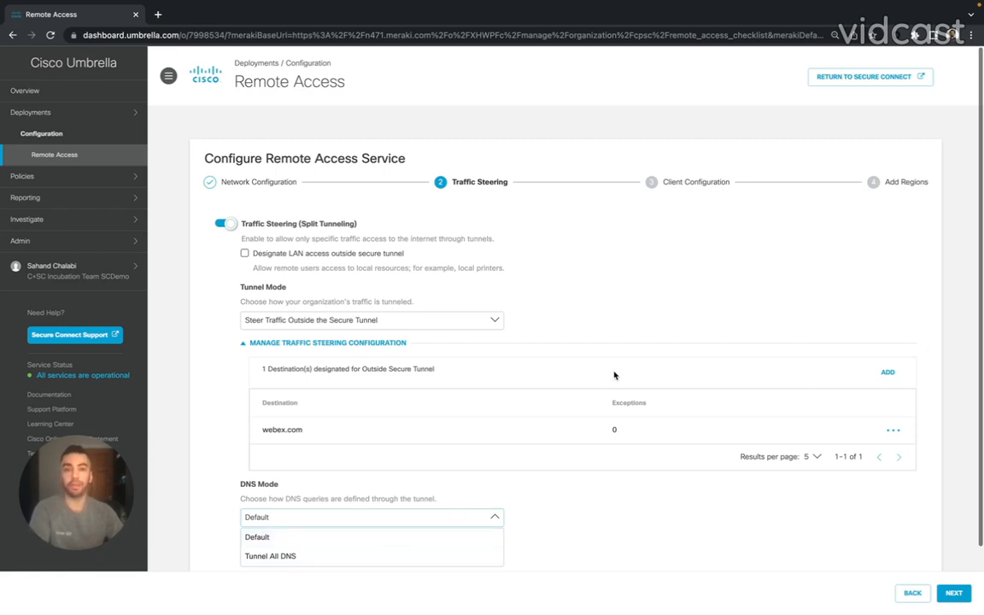
{"action": "left_click", "coordinate": [629, 325]}
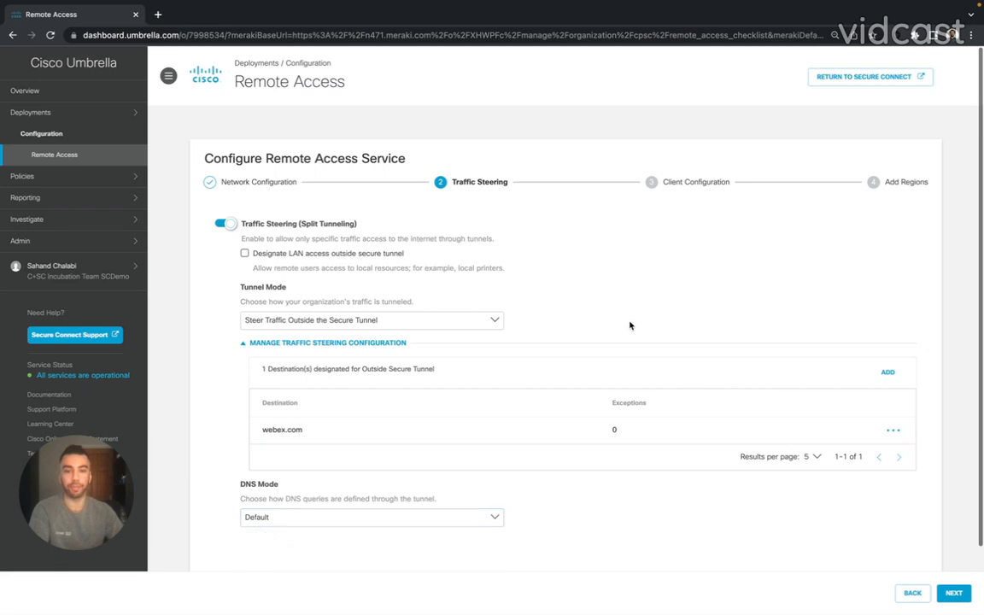
Step: Set client options to auto-connect, auto-reconnect and manual host input with a 48-hour session timeout
{"action": "left_click", "coordinate": [953, 592]}
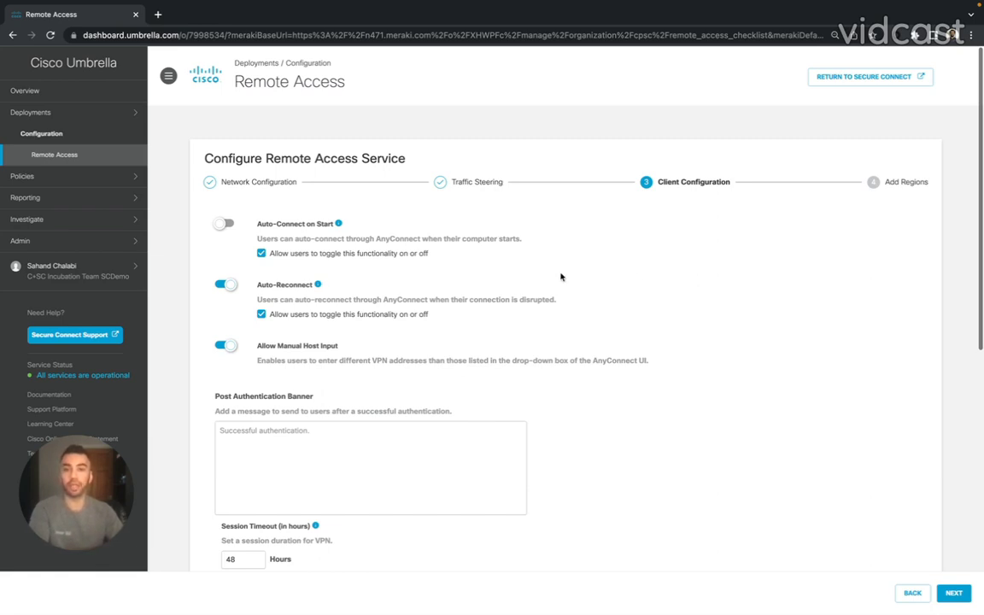
{"action": "left_click", "coordinate": [223, 225]}
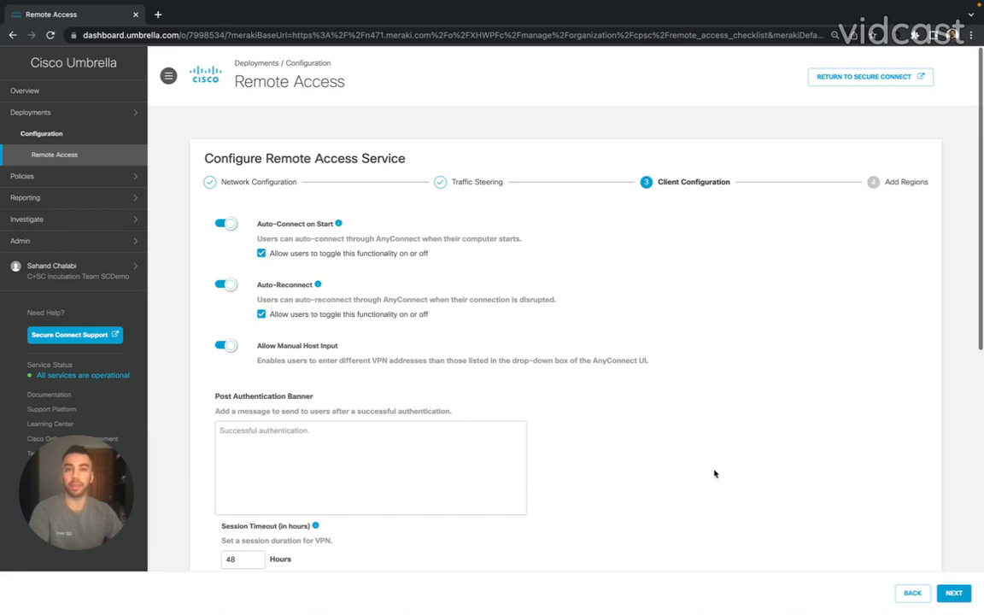
{"action": "left_click", "coordinate": [952, 592]}
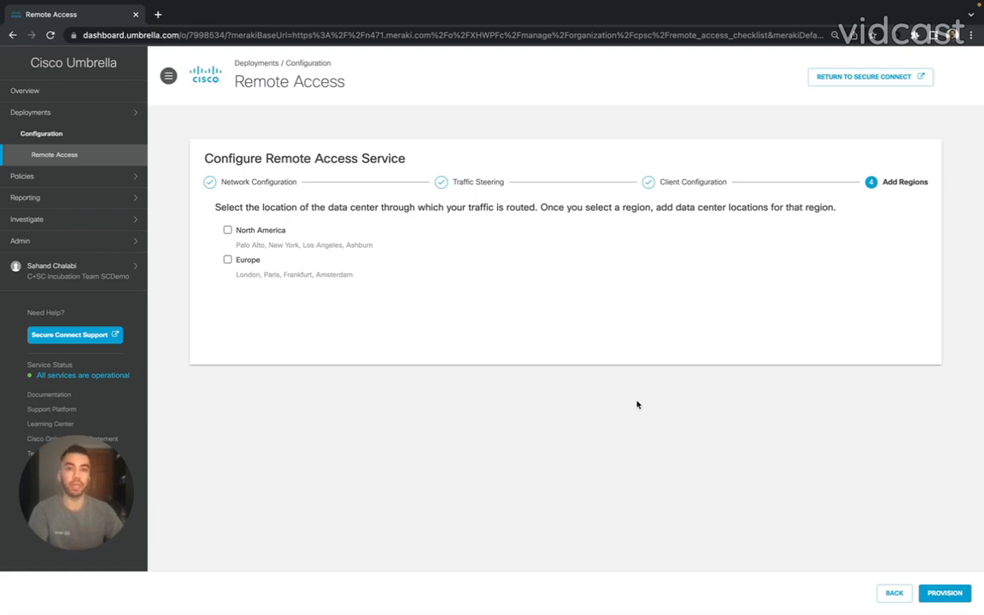
Step: Select the North America region and give Palo Alto the pool 192.168.100.0/24
{"action": "left_click", "coordinate": [227, 231]}
{"action": "scroll", "coordinate": [329, 366], "scroll_direction": "down", "scroll_amount": 1}
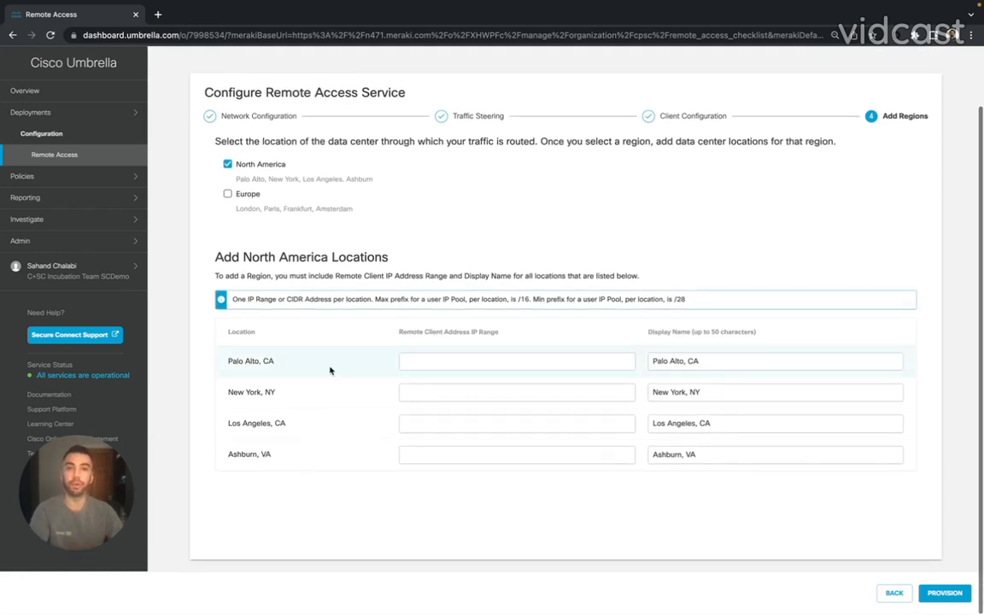
{"action": "left_click", "coordinate": [437, 363]}
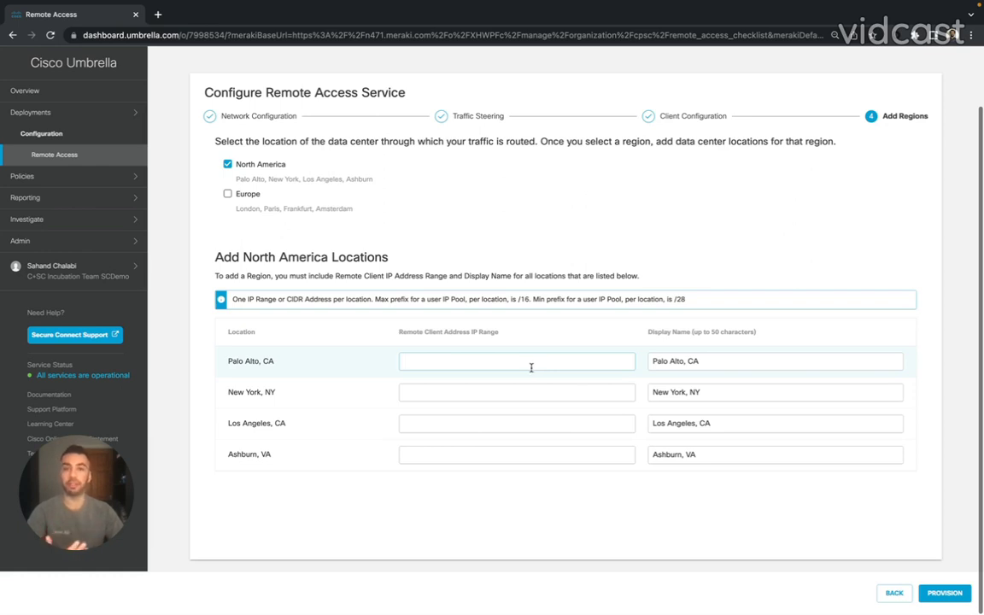
{"action": "type", "text": "192"}
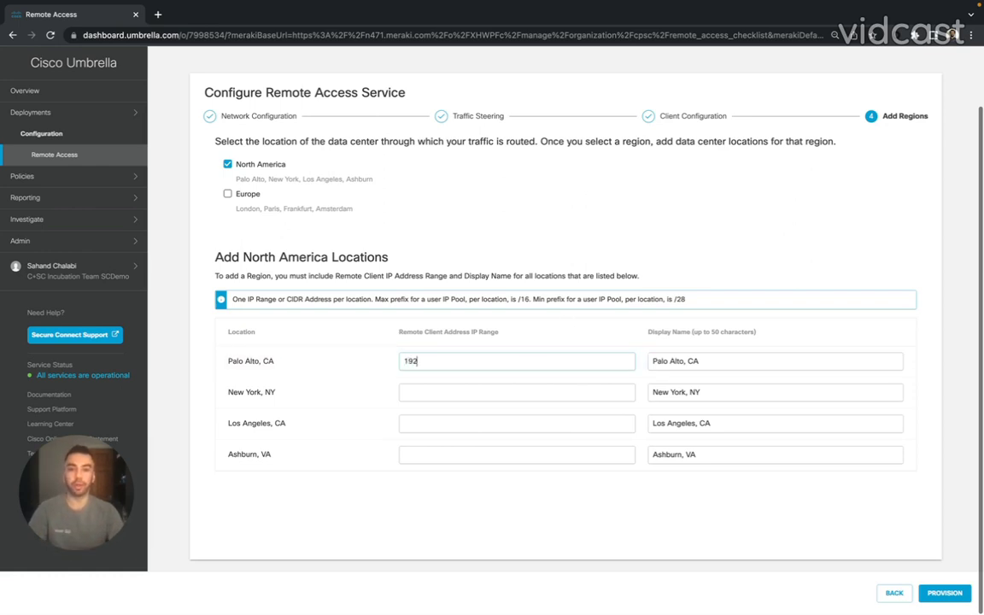
{"action": "type", "text": ".168.100.0/24"}
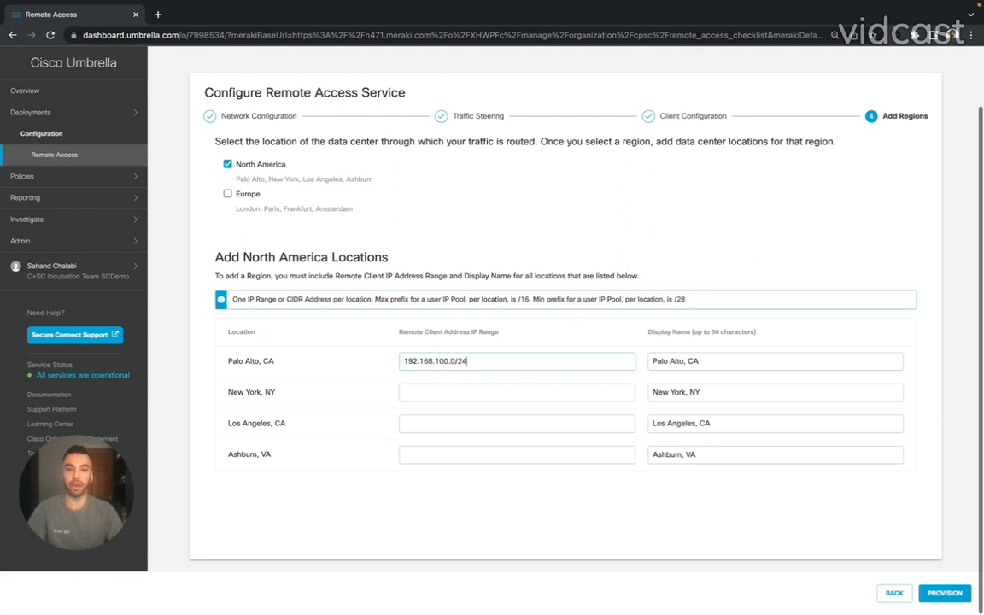
{"action": "key", "text": "ctrl+a"}
{"action": "key", "text": "ctrl+c"}
Step: Set New York's pool to 192.168.101.0/24 and Los Angeles's to 192.168.102.0/24
{"action": "left_click", "coordinate": [458, 392]}
{"action": "key", "text": "ctrl+v"}
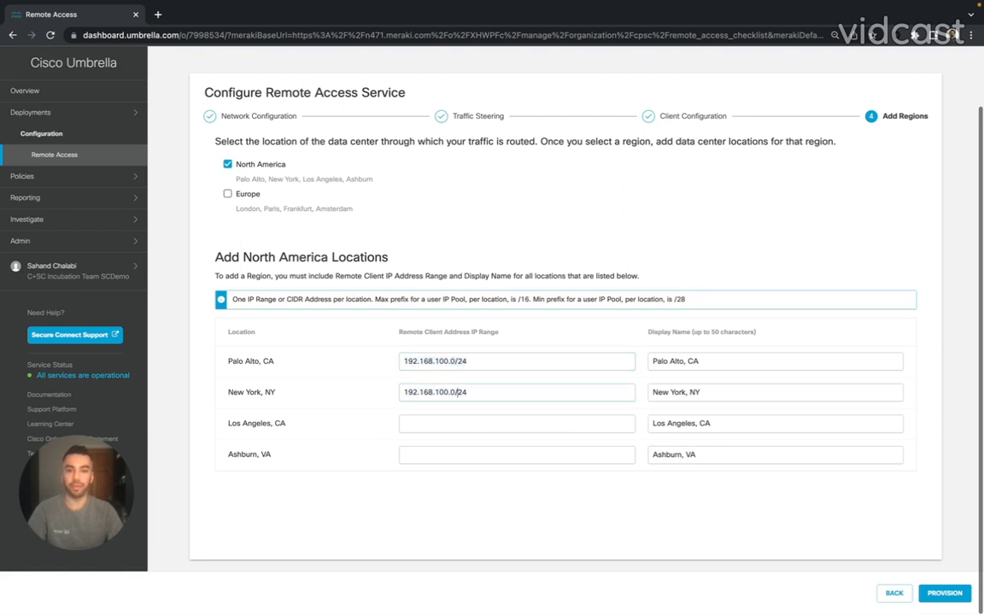
{"action": "key", "text": "BackSpace"}
{"action": "type", "text": "1"}
{"action": "key", "text": "Tab"}
{"action": "left_click", "coordinate": [406, 423]}
{"action": "key", "text": "ctrl+v"}
{"action": "left_click", "coordinate": [450, 422]}
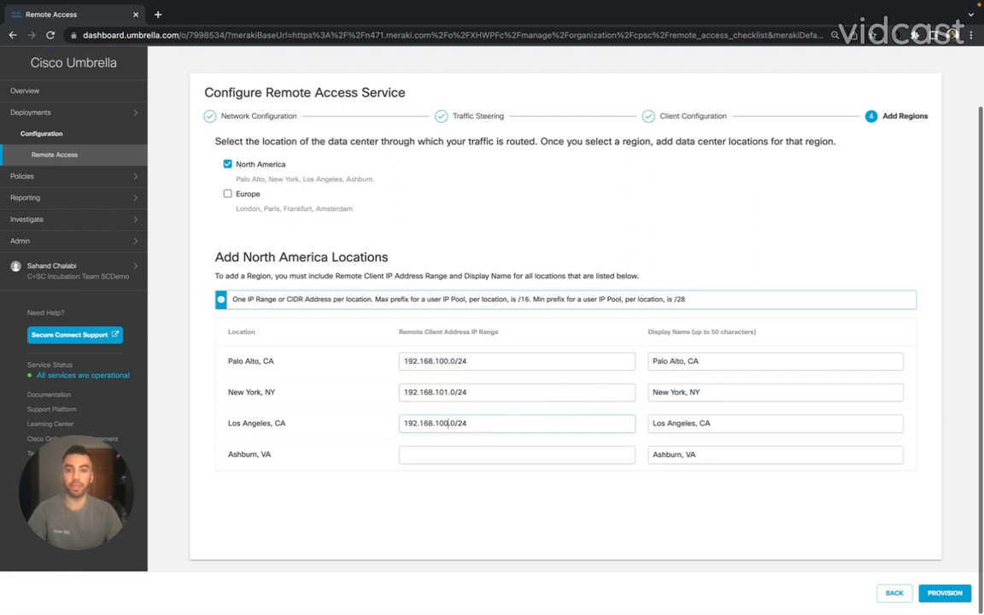
{"action": "type", "text": "2"}
{"action": "key", "text": "Tab"}
{"action": "key", "text": "Tab"}
Step: Set Ashburn's pool to 192.168.103.0/24 and provision North America
{"action": "key", "text": "ctrl+v"}
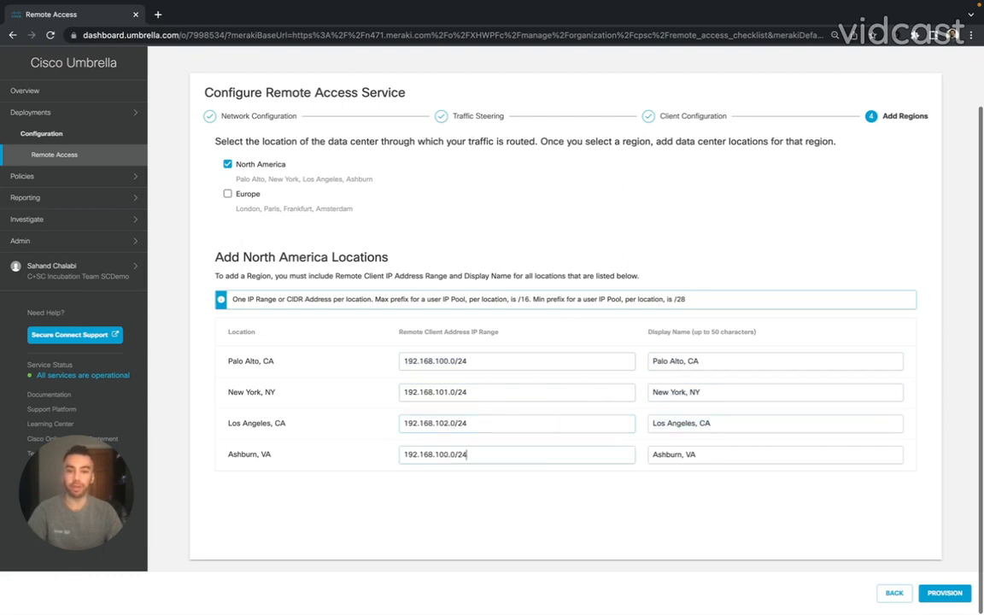
{"action": "left_click", "coordinate": [450, 454]}
{"action": "key", "text": "BackSpace"}
{"action": "type", "text": "3"}
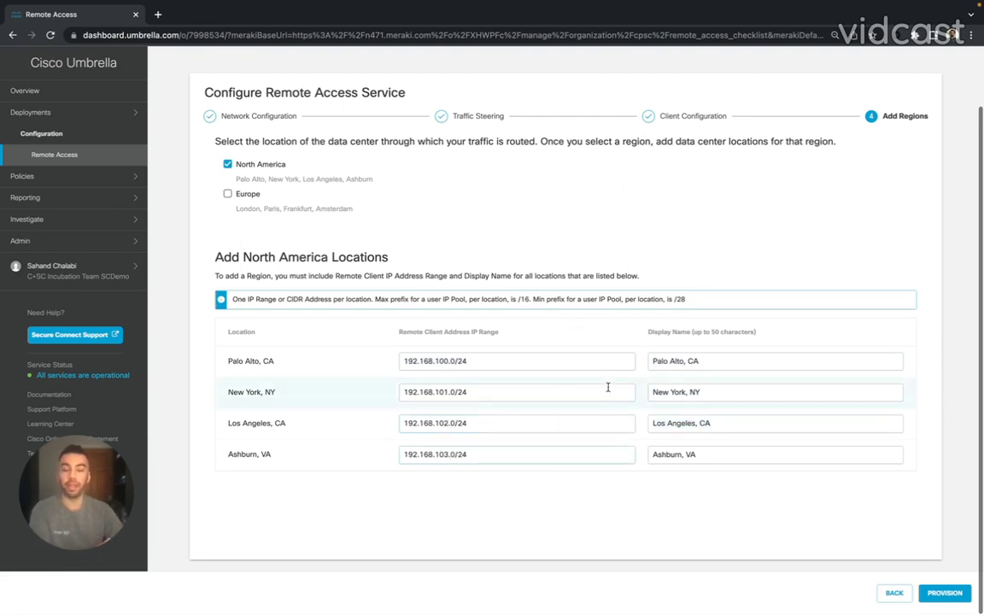
{"action": "left_click", "coordinate": [944, 593]}
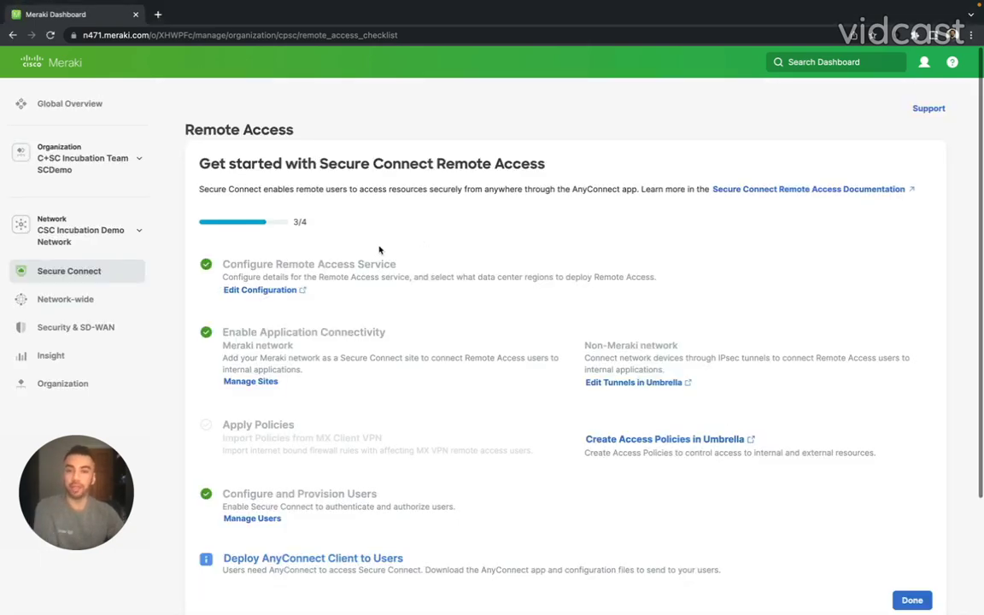
Step: Reopen the Remote Access settings showing DNS 10.0.0.1, 10.0.0.2 and domain ciscoplussecureconnectdemo.com
{"action": "left_click", "coordinate": [256, 290]}
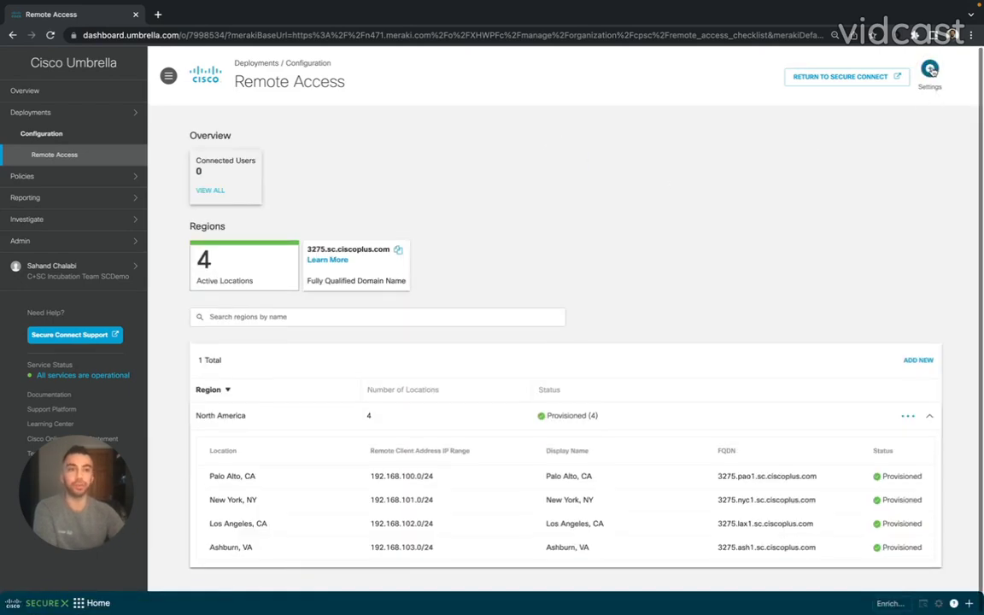
{"action": "left_click", "coordinate": [929, 70]}
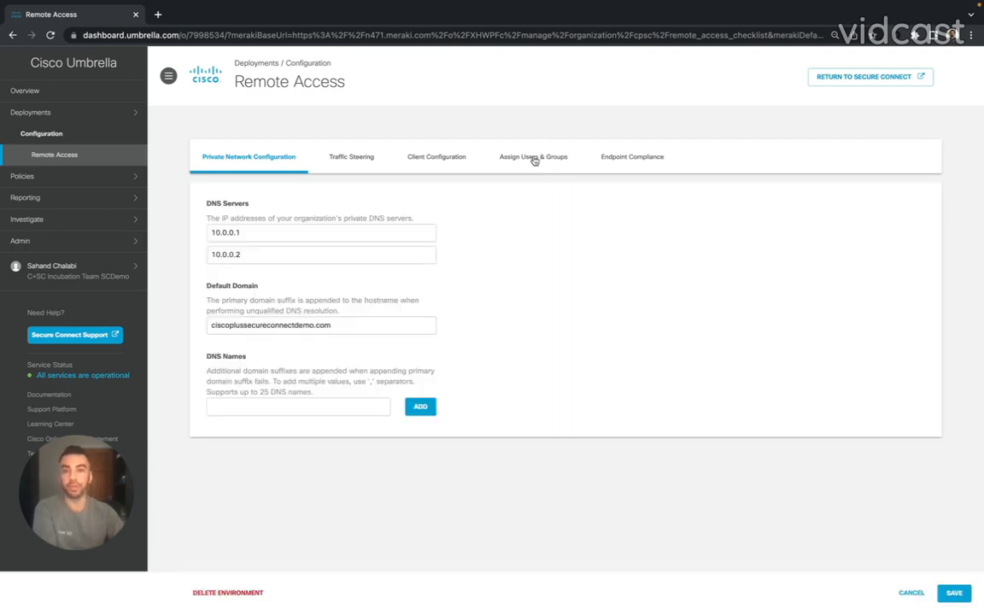
Step: Clear the Select All assignment, check two individual AD users, and save
{"action": "left_click", "coordinate": [533, 158]}
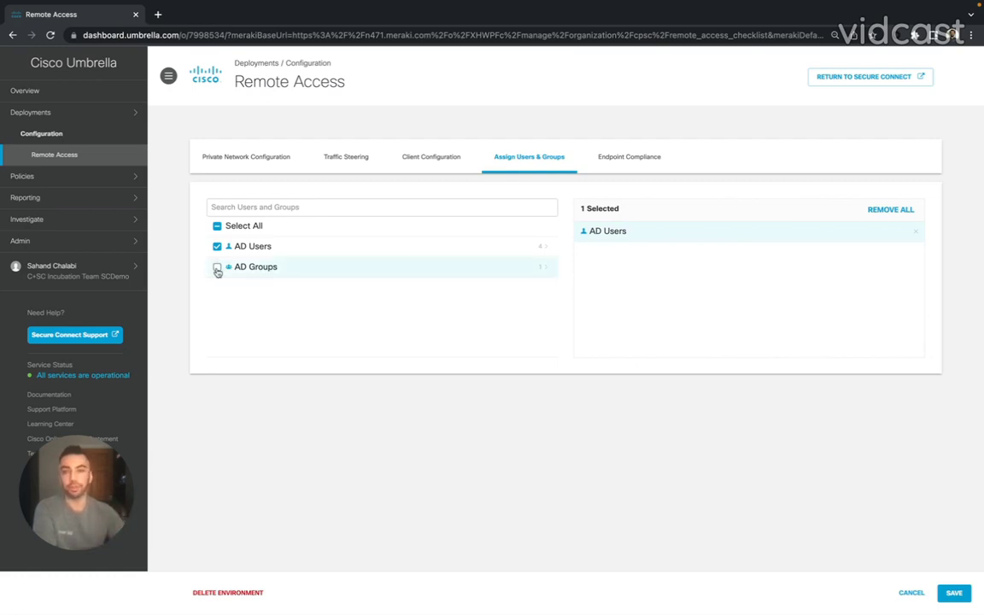
{"action": "left_click", "coordinate": [217, 268]}
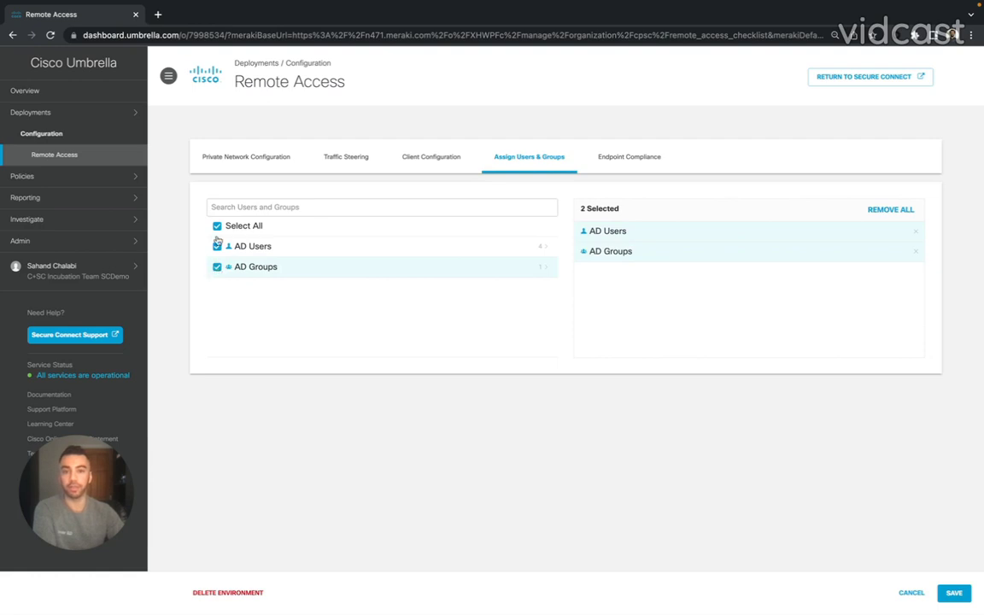
{"action": "left_click", "coordinate": [217, 225]}
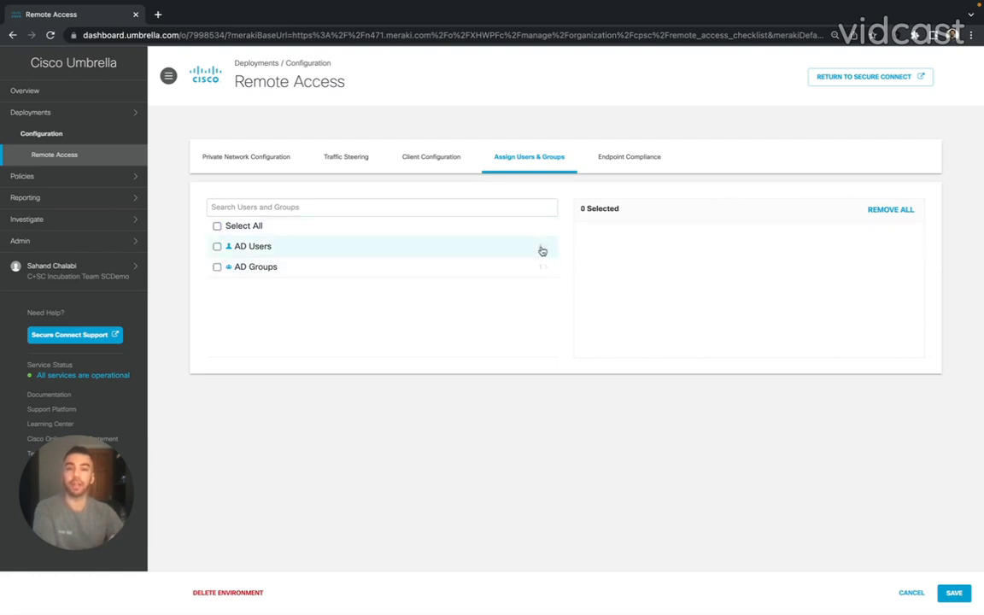
{"action": "left_click", "coordinate": [542, 249]}
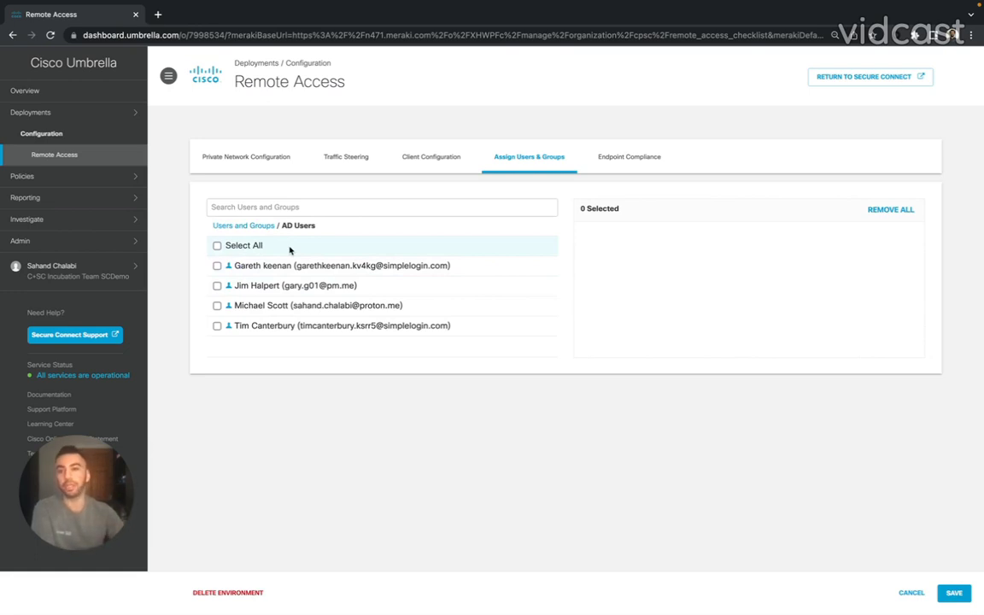
{"action": "left_click", "coordinate": [217, 266]}
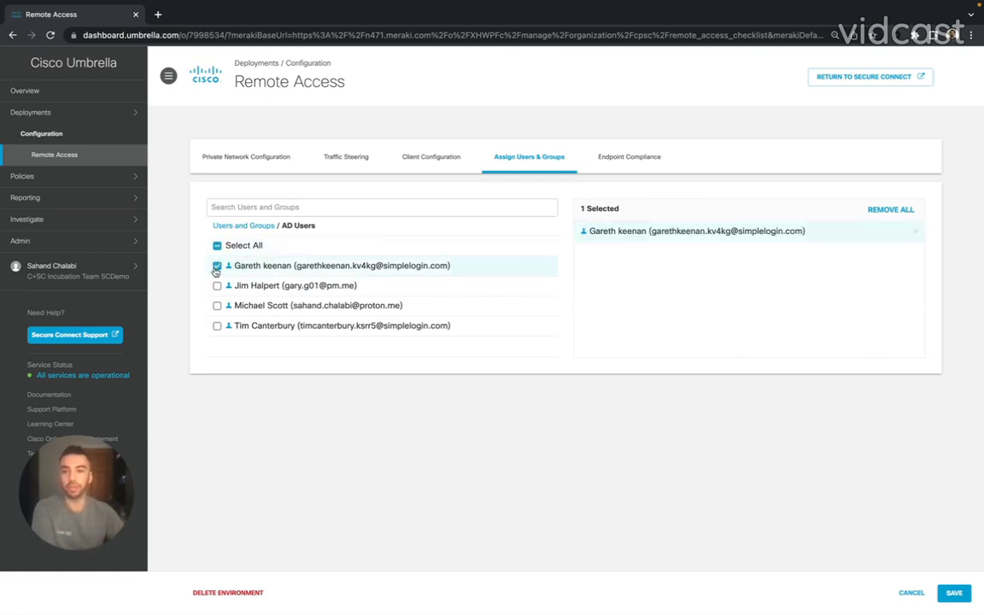
{"action": "left_click", "coordinate": [217, 286]}
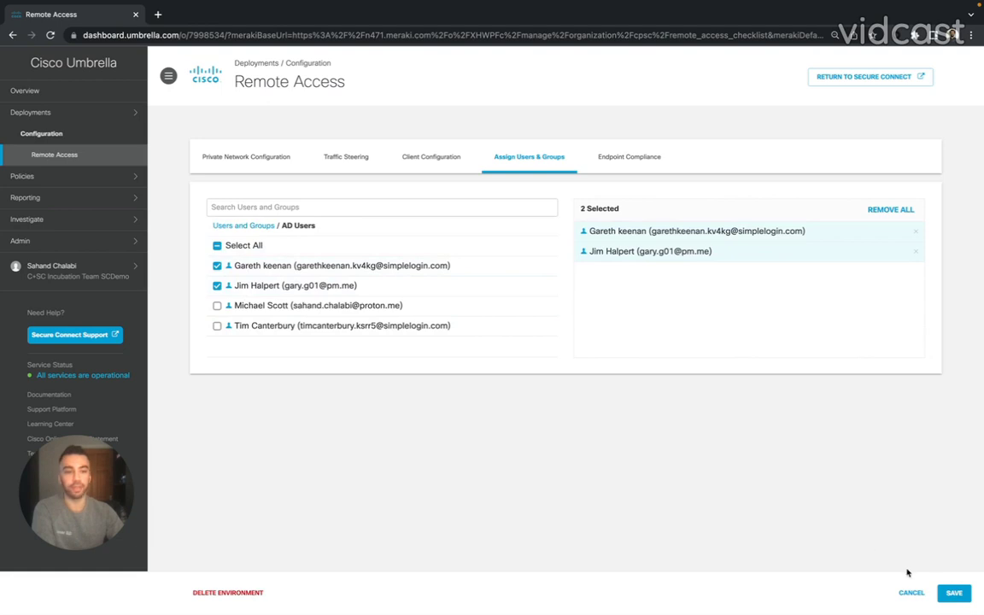
{"action": "left_click", "coordinate": [952, 592]}
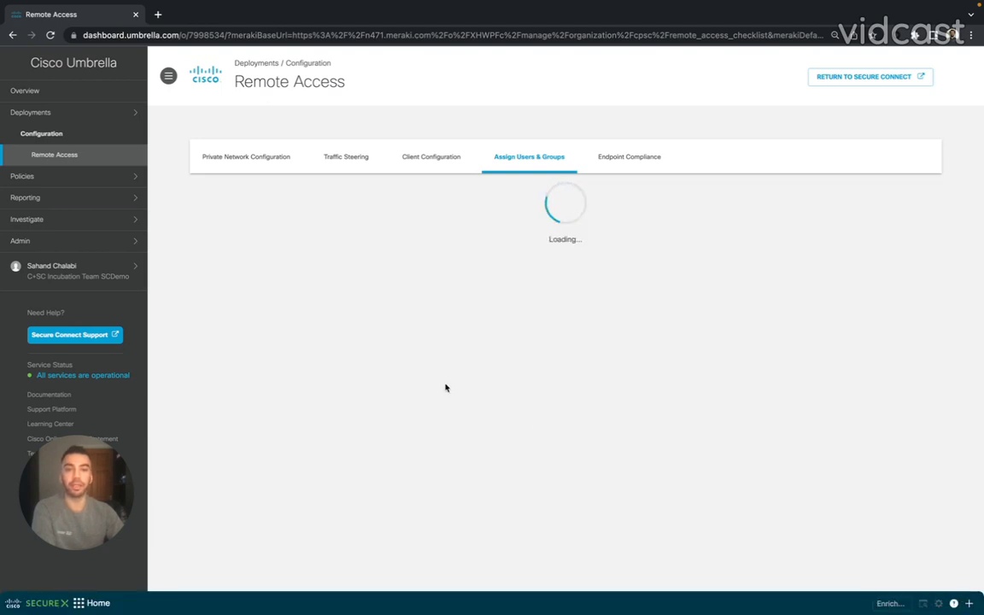